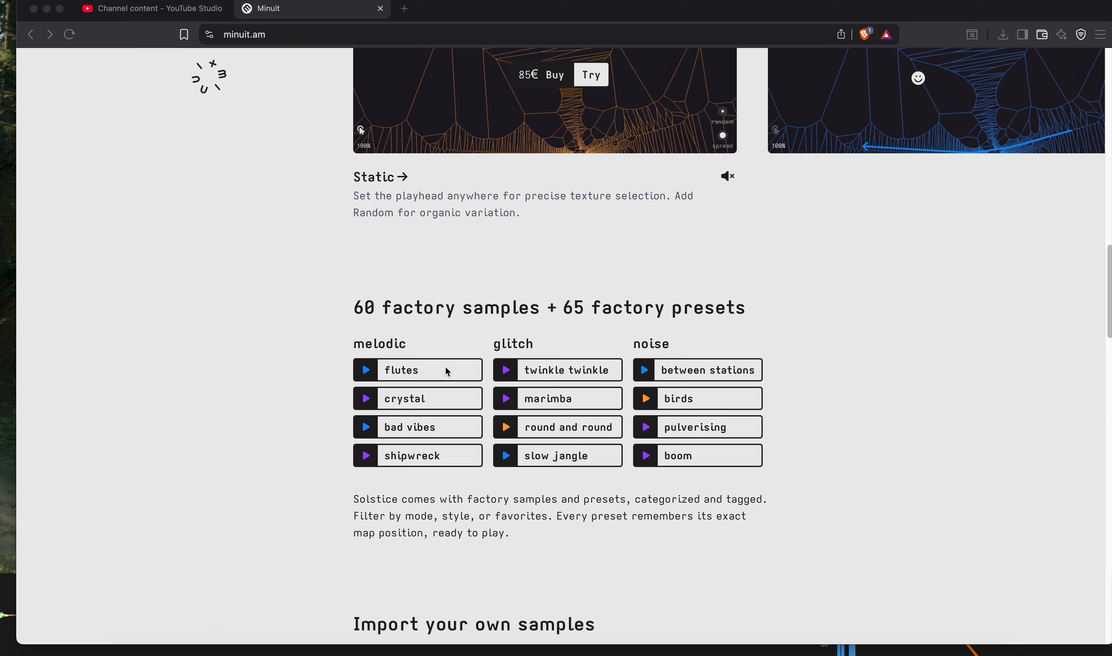
# - Review the Solstice product page, including the factory samples, sample import, in-depth controls, spectral synthesis, trial offer and tech specs
pyautogui.scroll(-10, 450, 369)
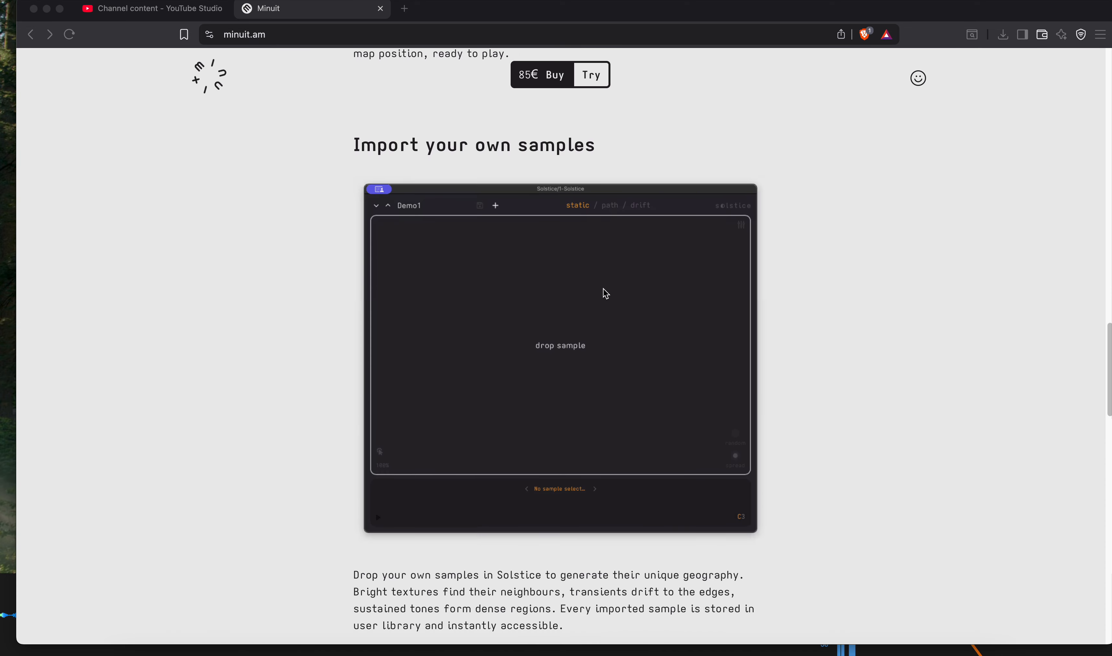
pyautogui.scroll(-10, 511, 342)
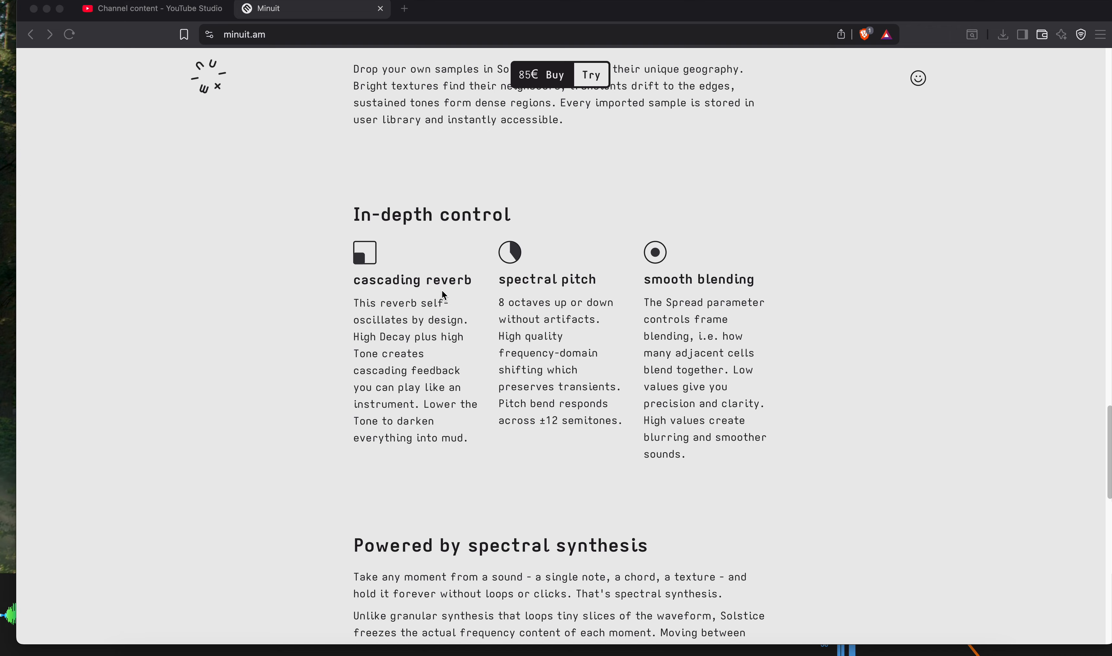
pyautogui.scroll(-15, 454, 357)
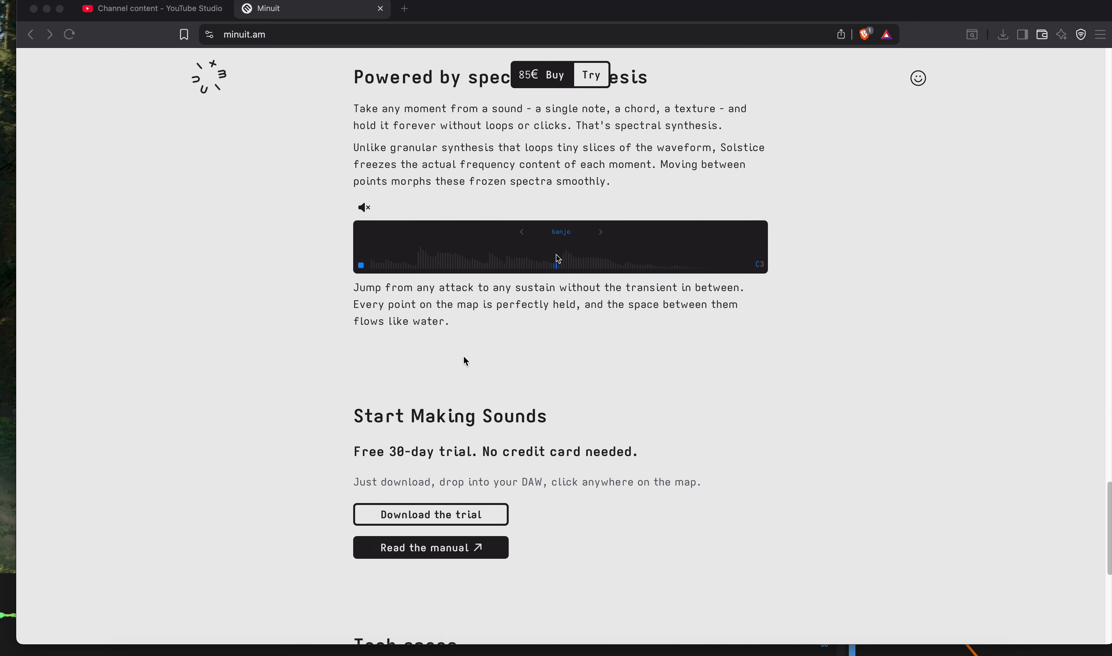
pyautogui.scroll(-1, 466, 359)
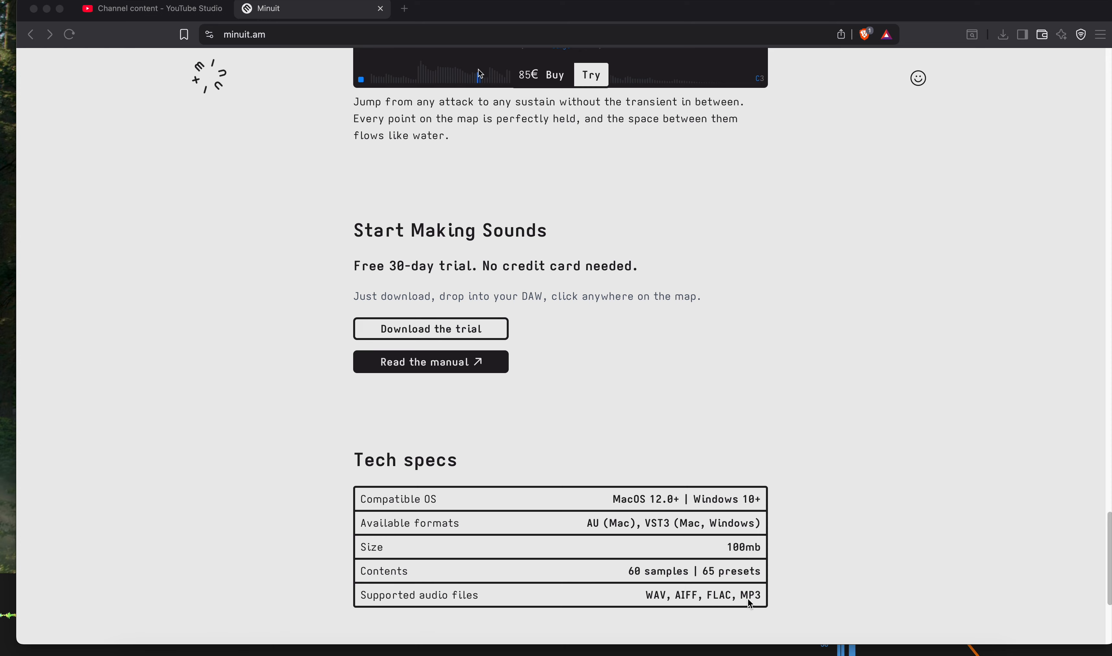
pyautogui.scroll(-5, 595, 554)
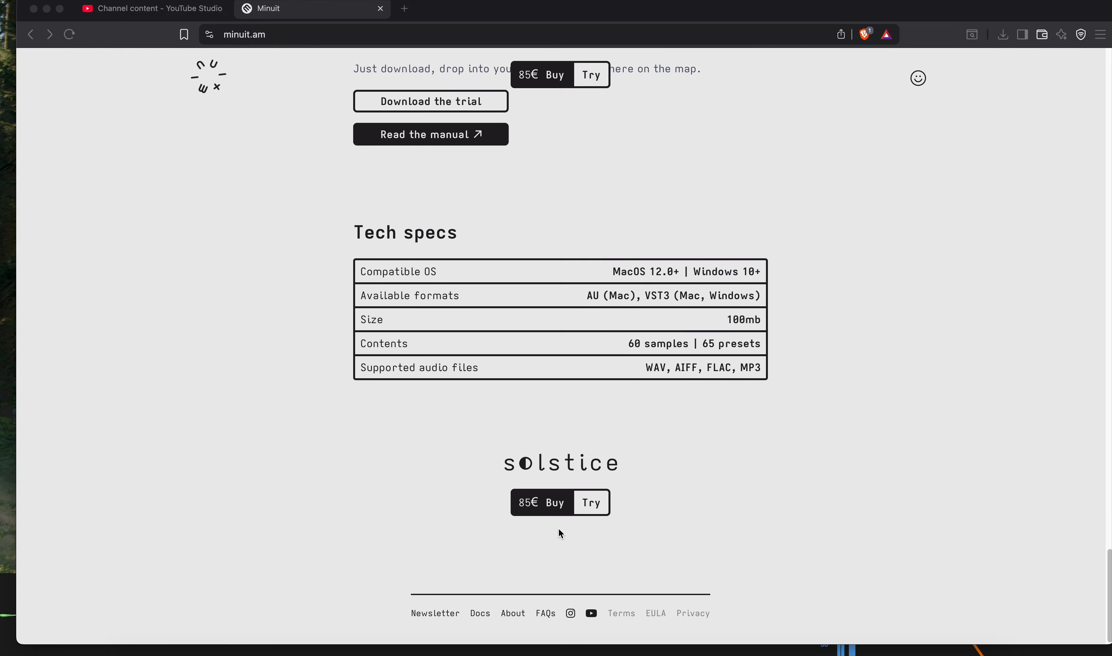
pyautogui.scroll(15, 561, 526)
pyautogui.scroll(-8, 562, 524)
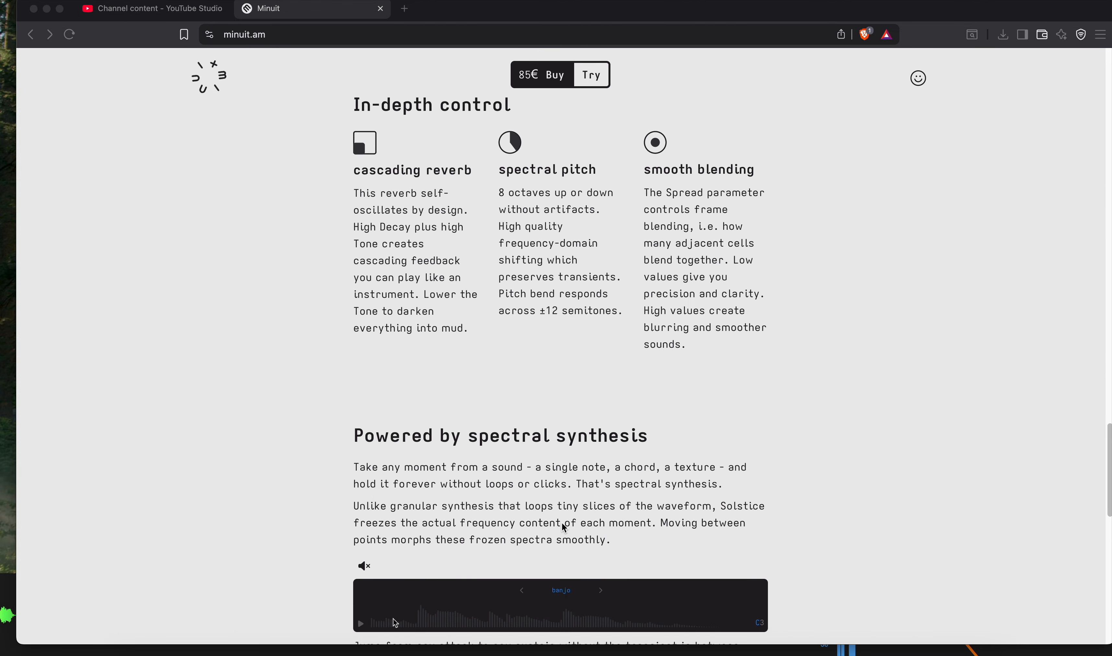
pyautogui.scroll(-15, 563, 526)
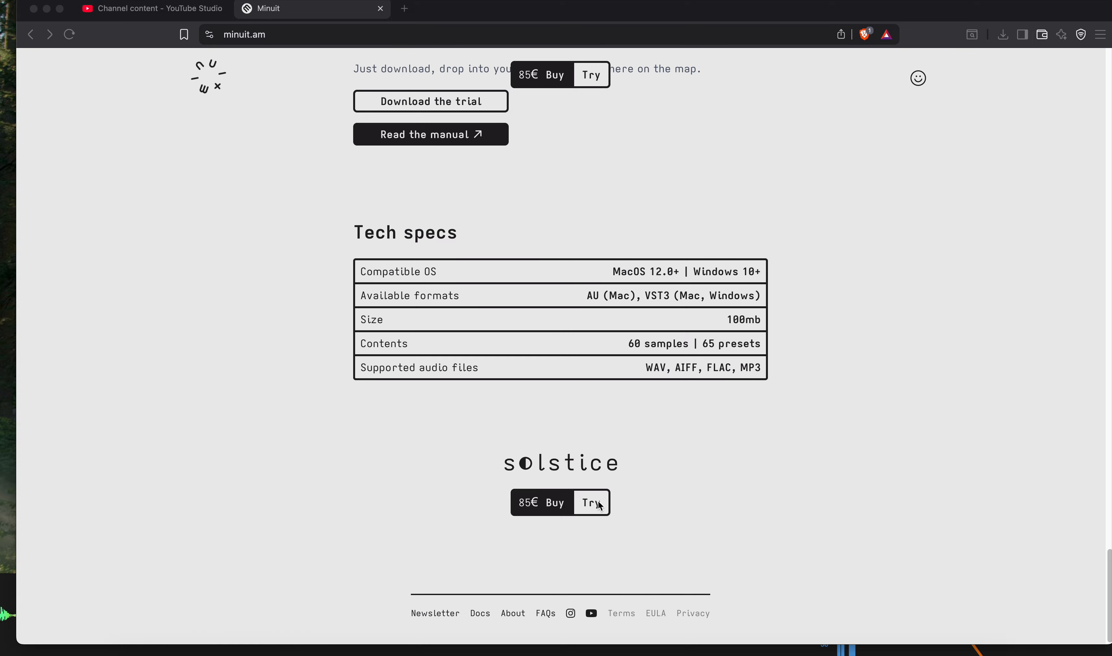
pyautogui.scroll(10, 607, 456)
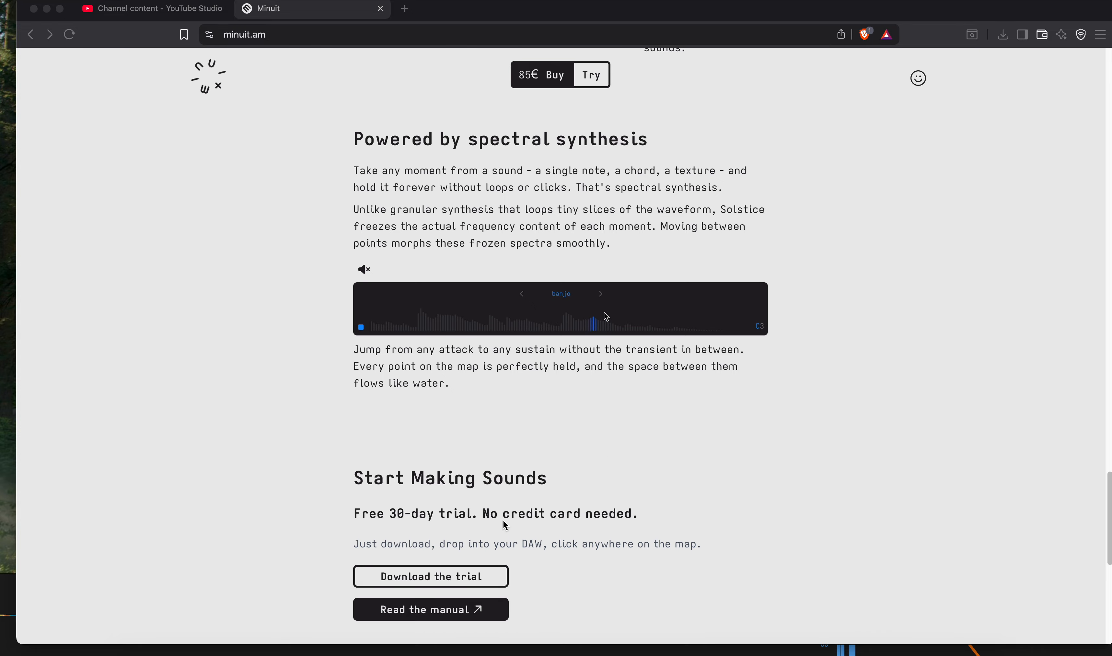
pyautogui.scroll(15, 567, 482)
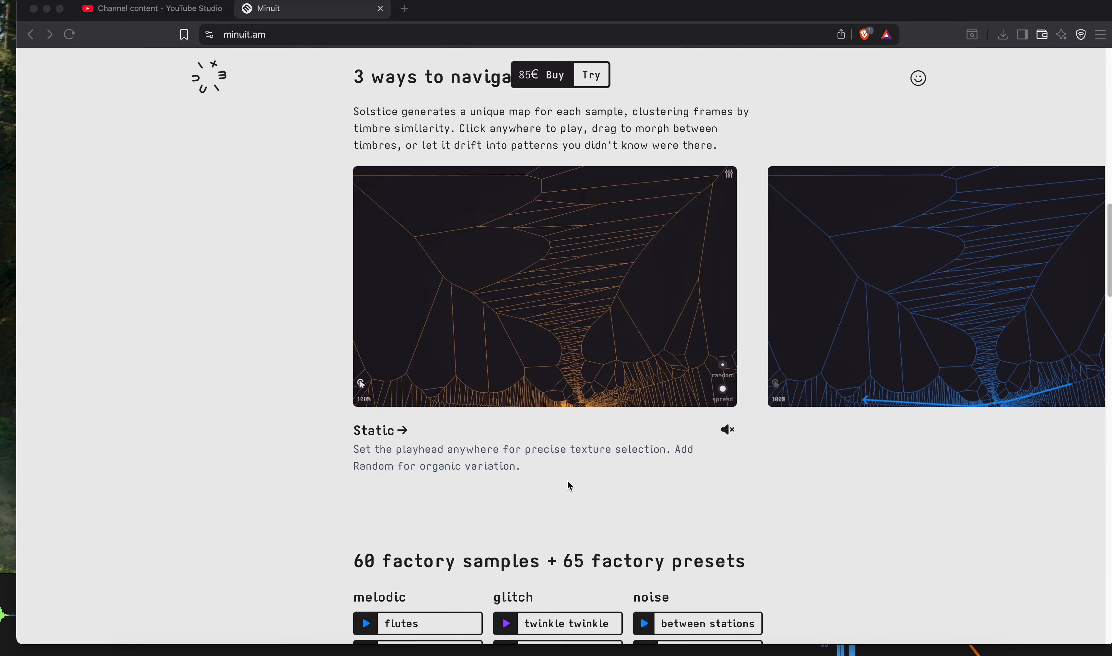
# - Minimise the browser, switch to Ableton Live and open the Solstice plug-in window on track 7
pyautogui.click(47, 10)
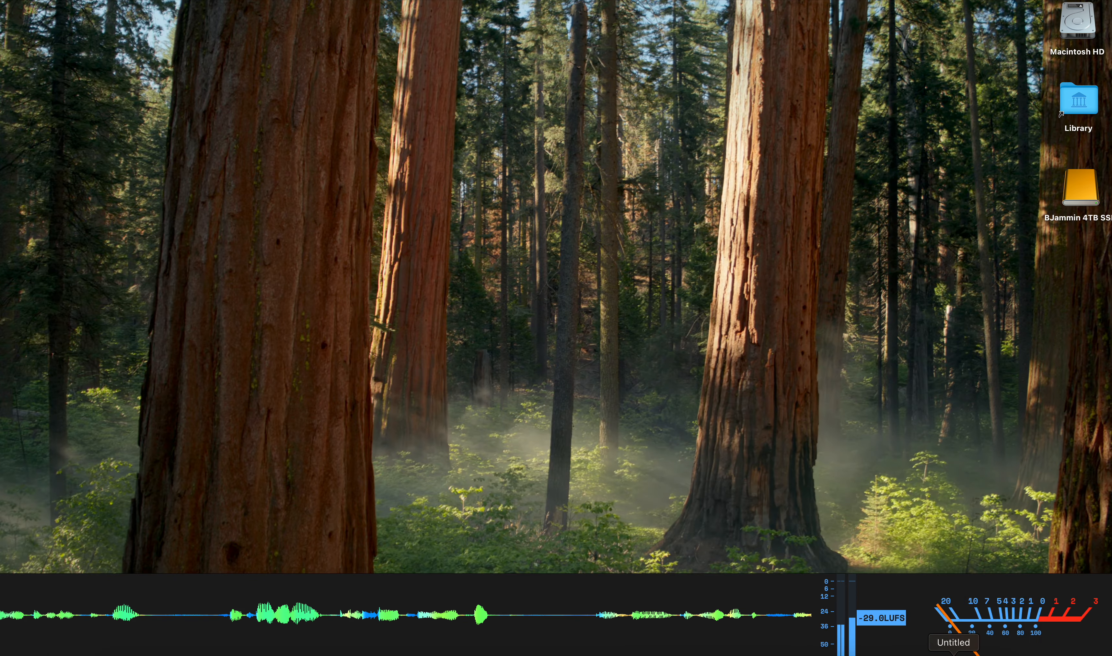
pyautogui.click(954, 655)
pyautogui.click(549, 348)
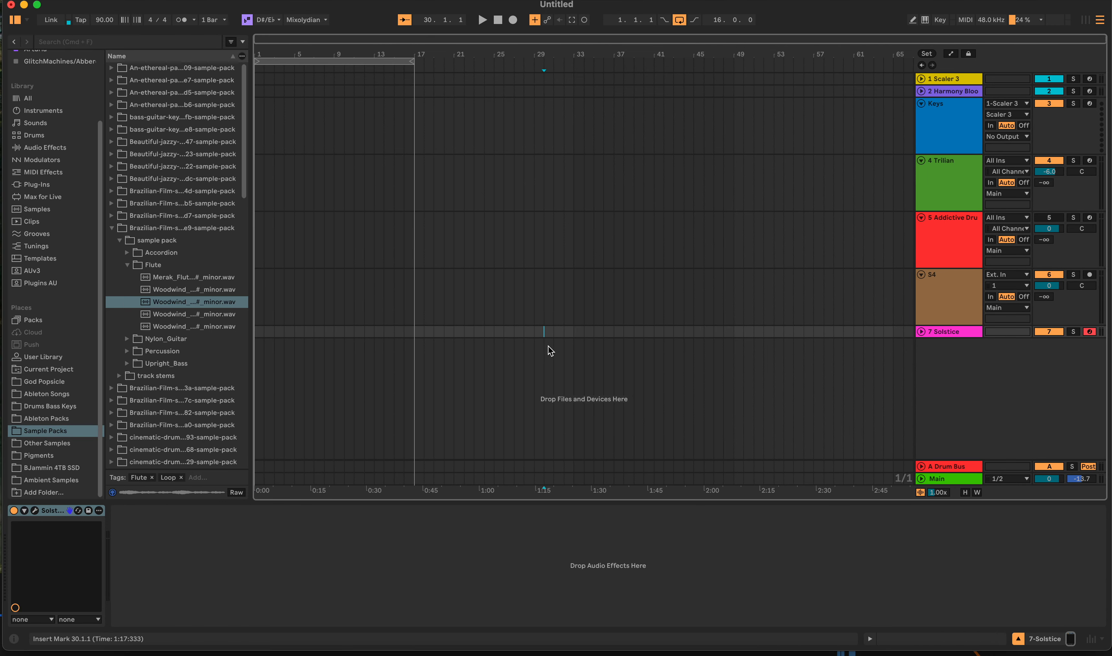
pyautogui.click(492, 330)
pyautogui.click(35, 510)
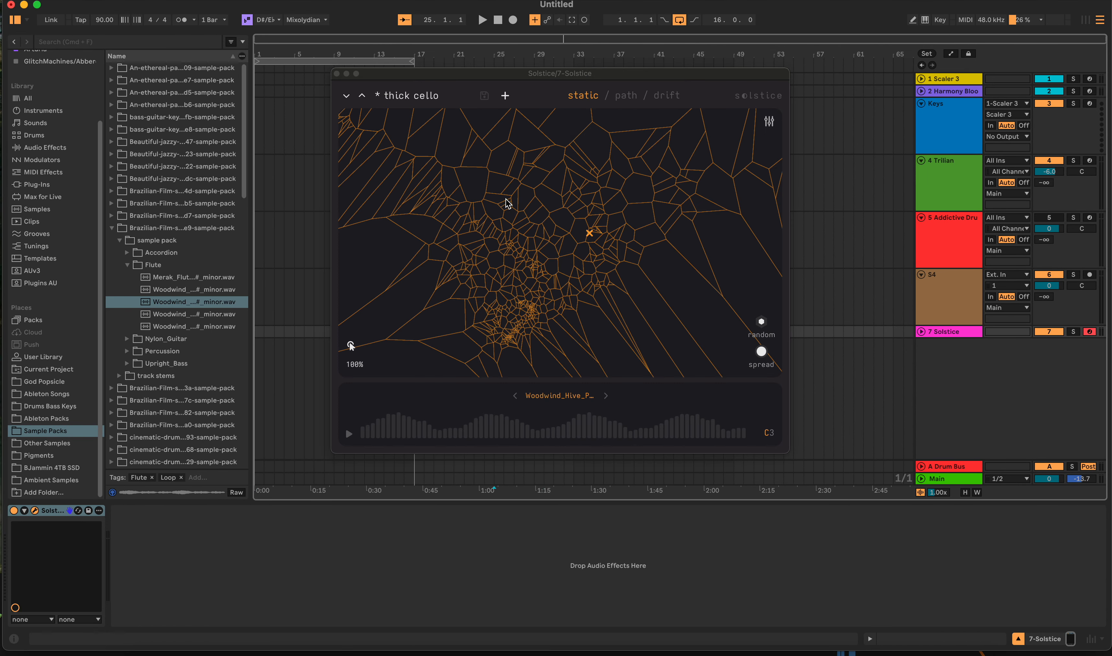
# - Load the "drone gently" preset in Solstice and close the preset list
pyautogui.click(399, 96)
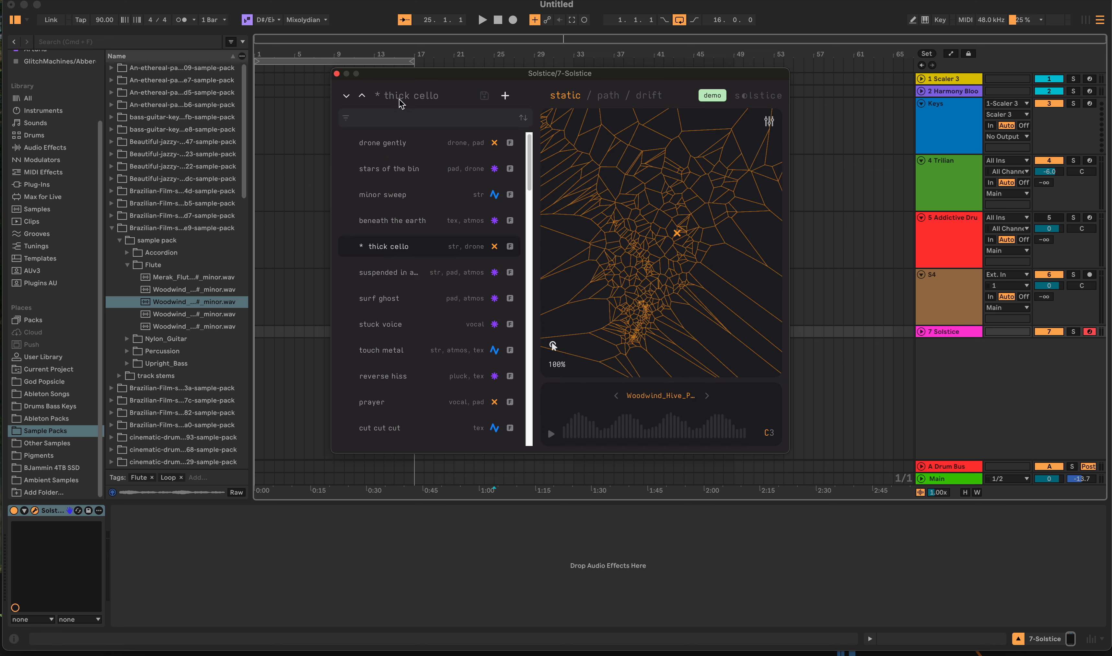
pyautogui.click(383, 143)
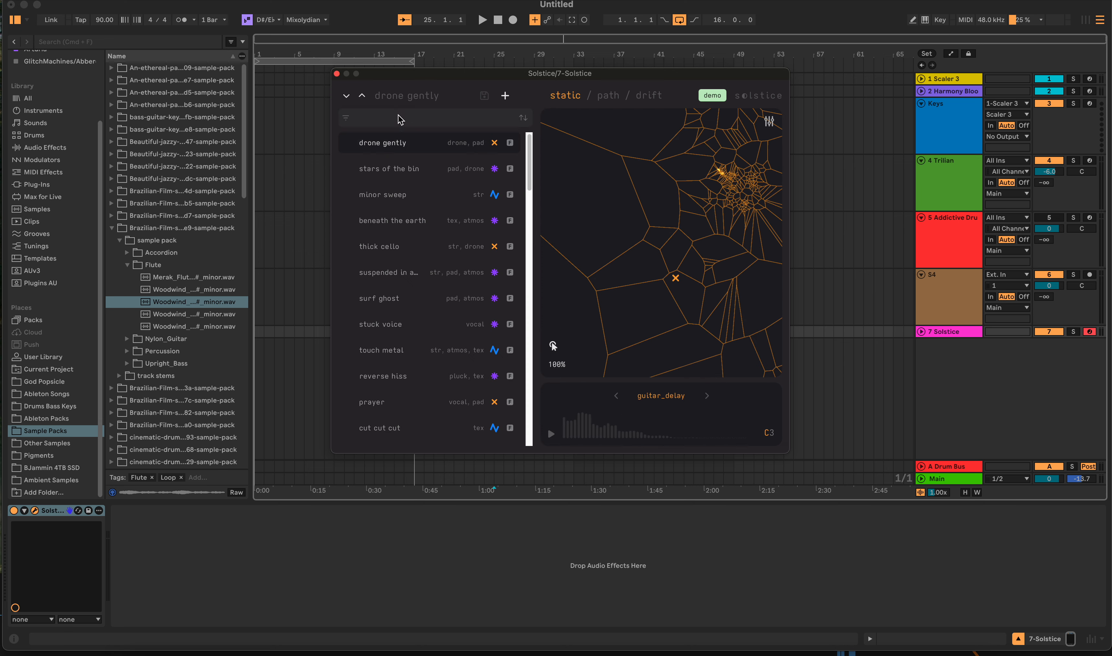
pyautogui.click(402, 97)
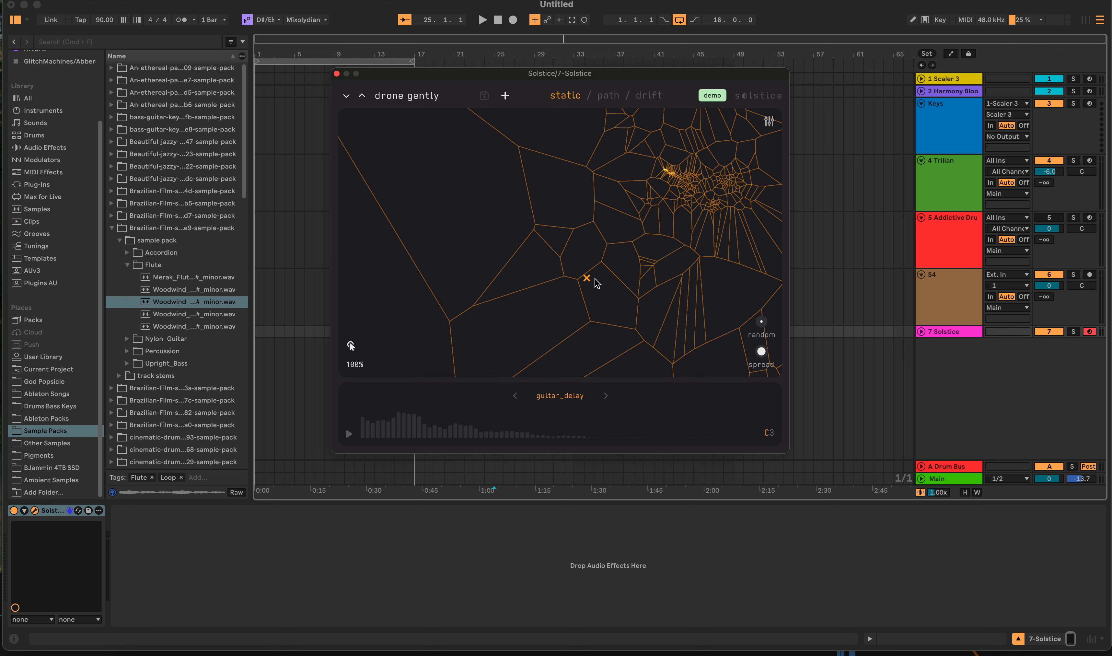
# - Move the static playhead around the guitar_delay map, leaving it on the cells just below the dense cluster
pyautogui.moveTo(518, 220)
pyautogui.mouseDown()
pyautogui.moveTo(572, 302)
pyautogui.moveTo(615, 331)
pyautogui.moveTo(653, 327)
pyautogui.moveTo(699, 279)
pyautogui.mouseUp()
pyautogui.moveTo(767, 360)
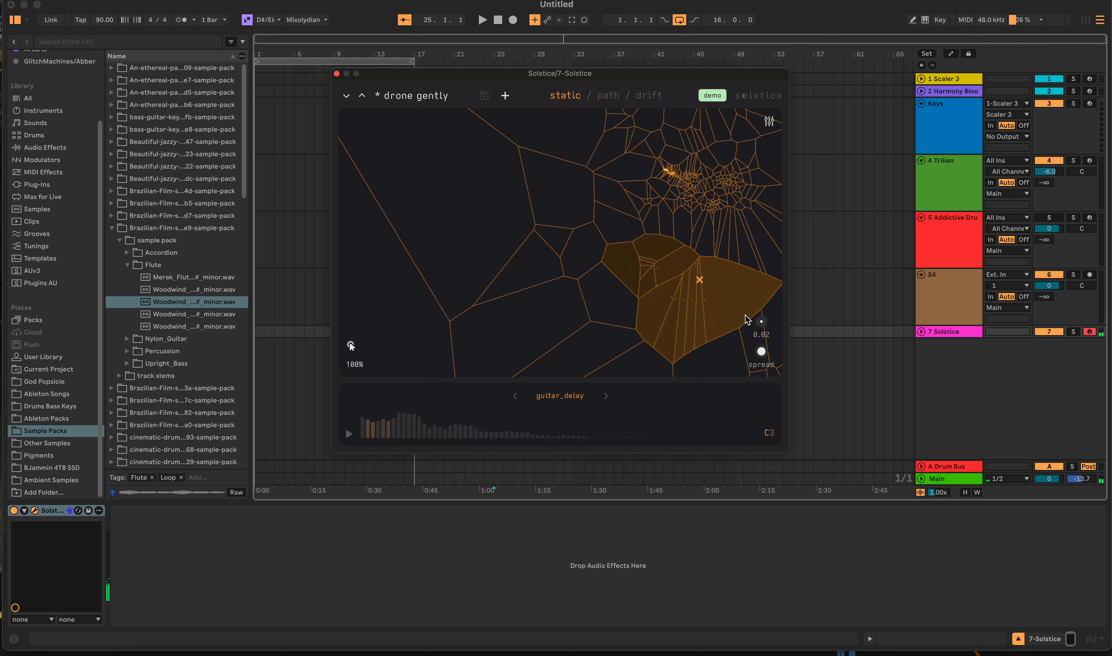
pyautogui.moveTo(699, 280)
pyautogui.mouseDown()
pyautogui.moveTo(703, 236)
pyautogui.moveTo(683, 189)
pyautogui.moveTo(619, 199)
pyautogui.moveTo(599, 189)
pyautogui.moveTo(534, 261)
pyautogui.moveTo(509, 323)
pyautogui.moveTo(620, 328)
pyautogui.moveTo(618, 252)
pyautogui.mouseUp()
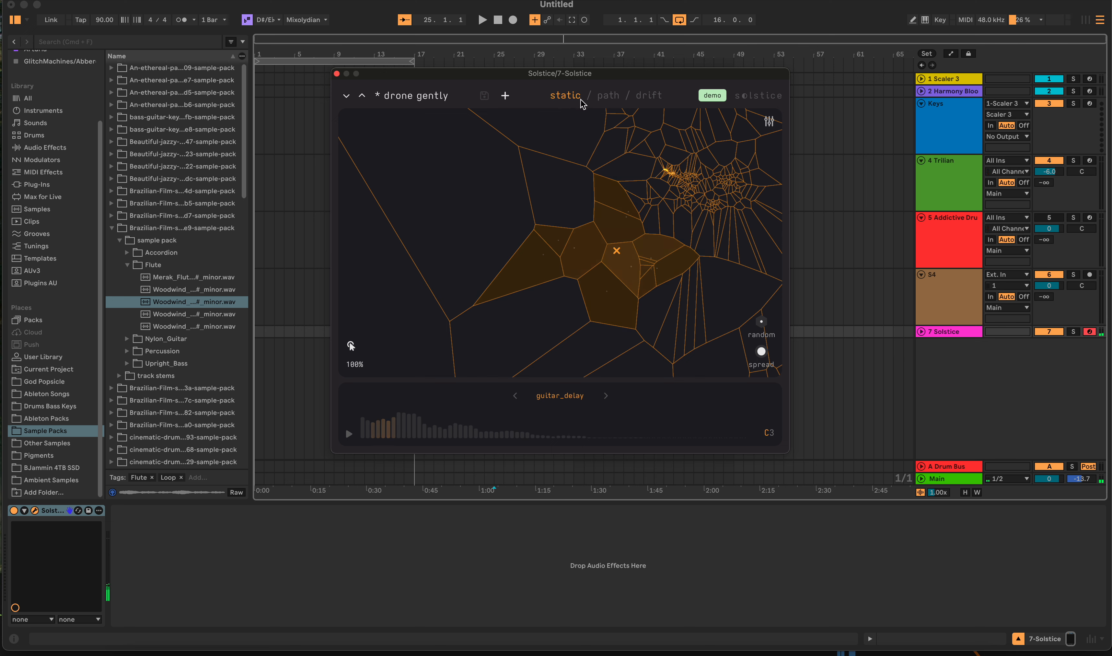
# - Switch to path mode, extend one path end to the dense cluster and the other towards the map's lower edge, and adjust the speed
pyautogui.click(595, 102)
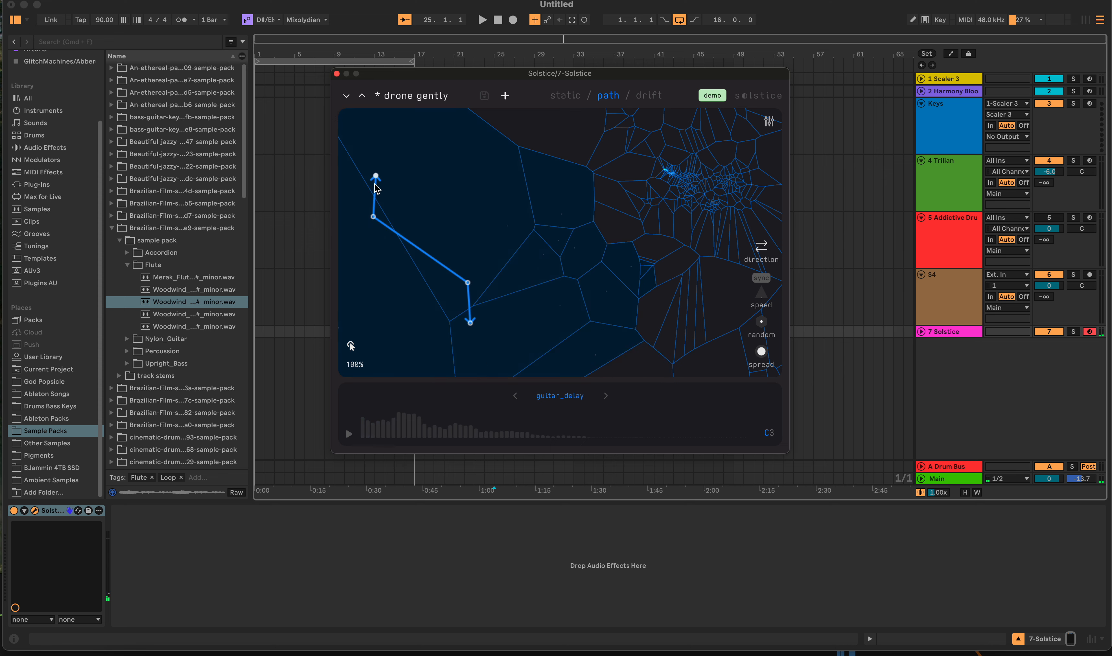
pyautogui.moveTo(375, 178); pyautogui.dragTo(679, 167)
pyautogui.moveTo(467, 326); pyautogui.dragTo(490, 356)
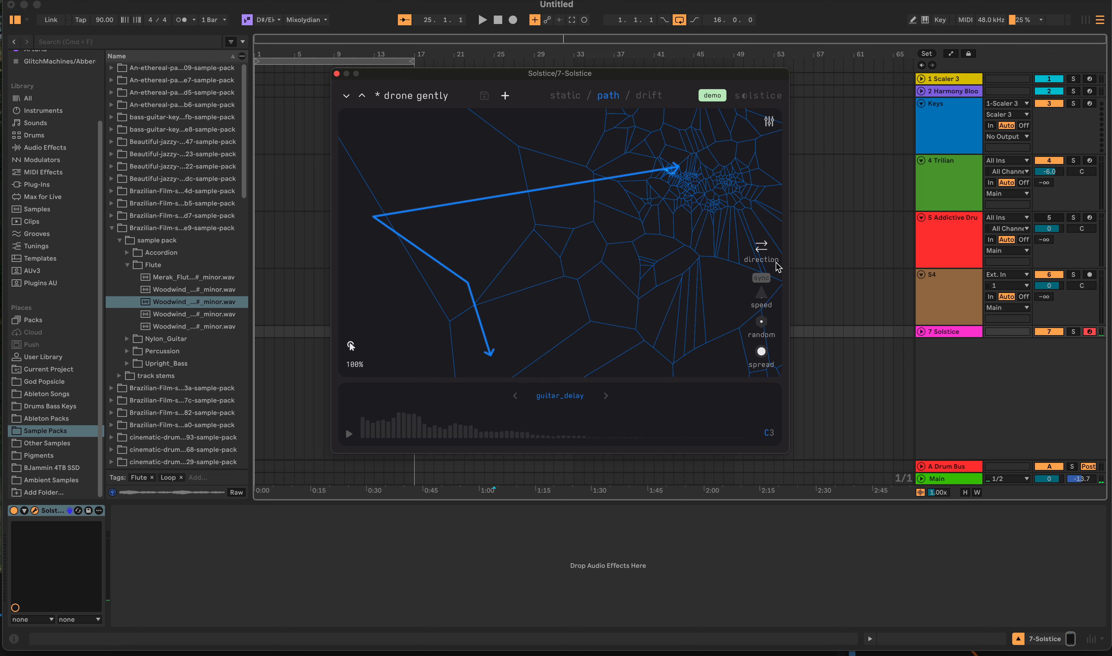
pyautogui.moveTo(760, 298); pyautogui.dragTo(768, 235)
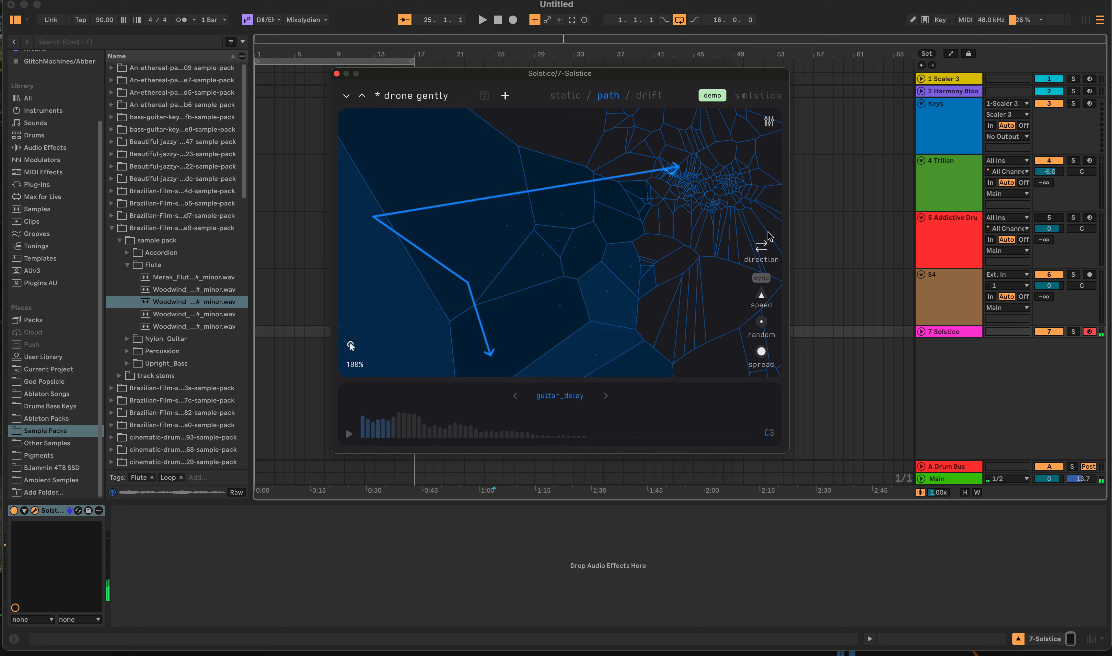
pyautogui.moveTo(762, 297); pyautogui.dragTo(764, 319)
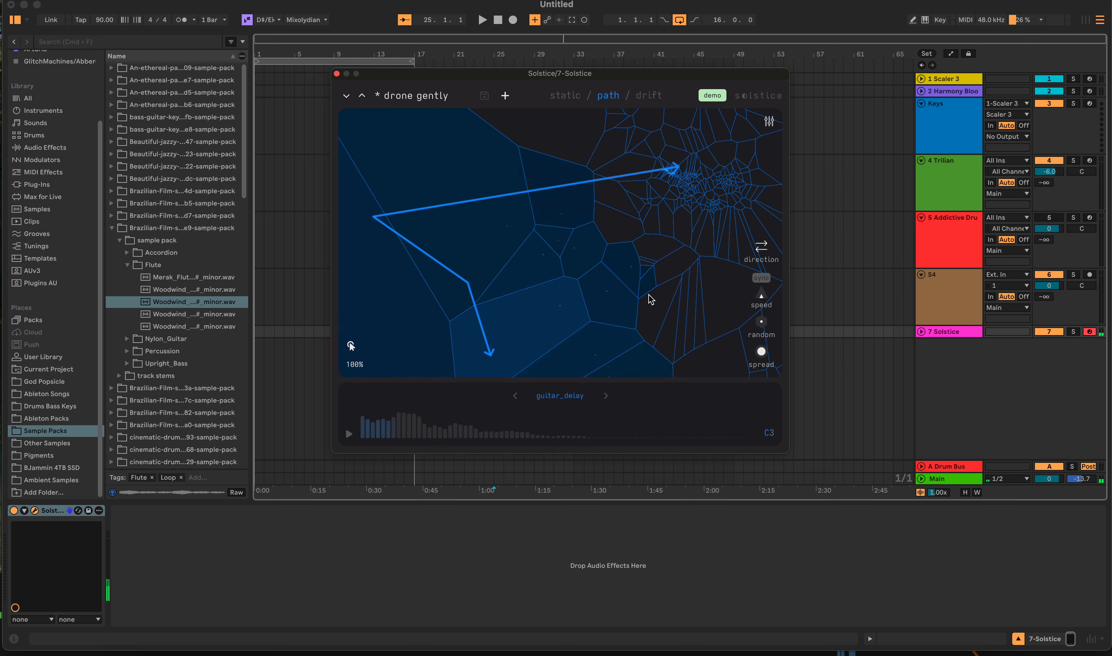
# - Switch Solstice to drift mode and load the nylon_arp sample from the Plucked category
pyautogui.click(649, 96)
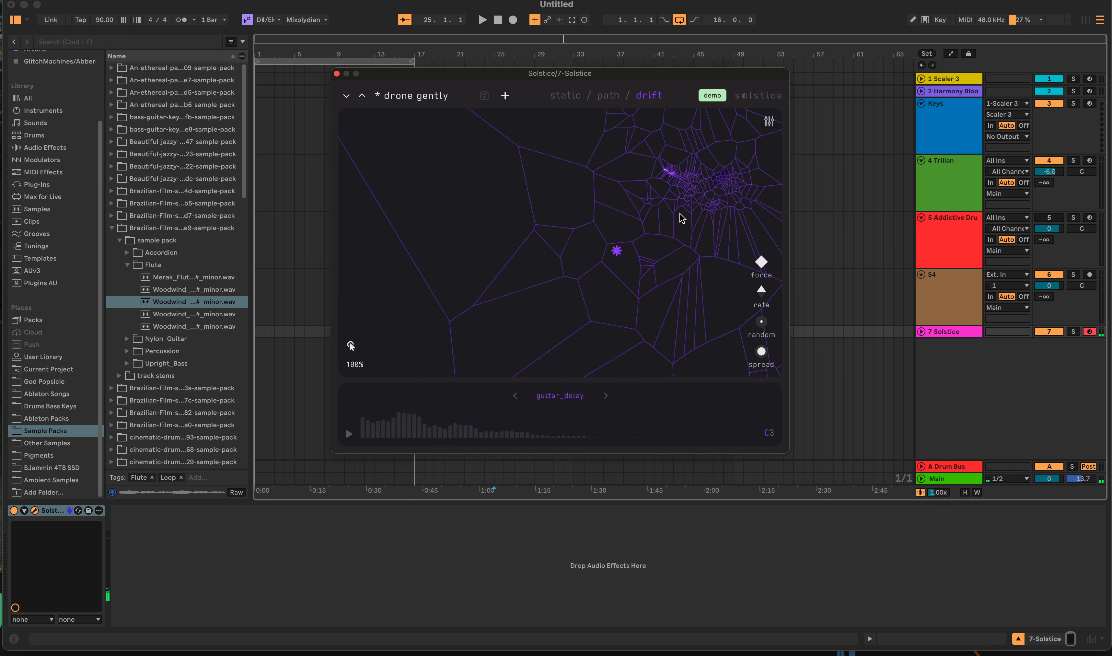
pyautogui.moveTo(768, 274)
pyautogui.click(568, 402)
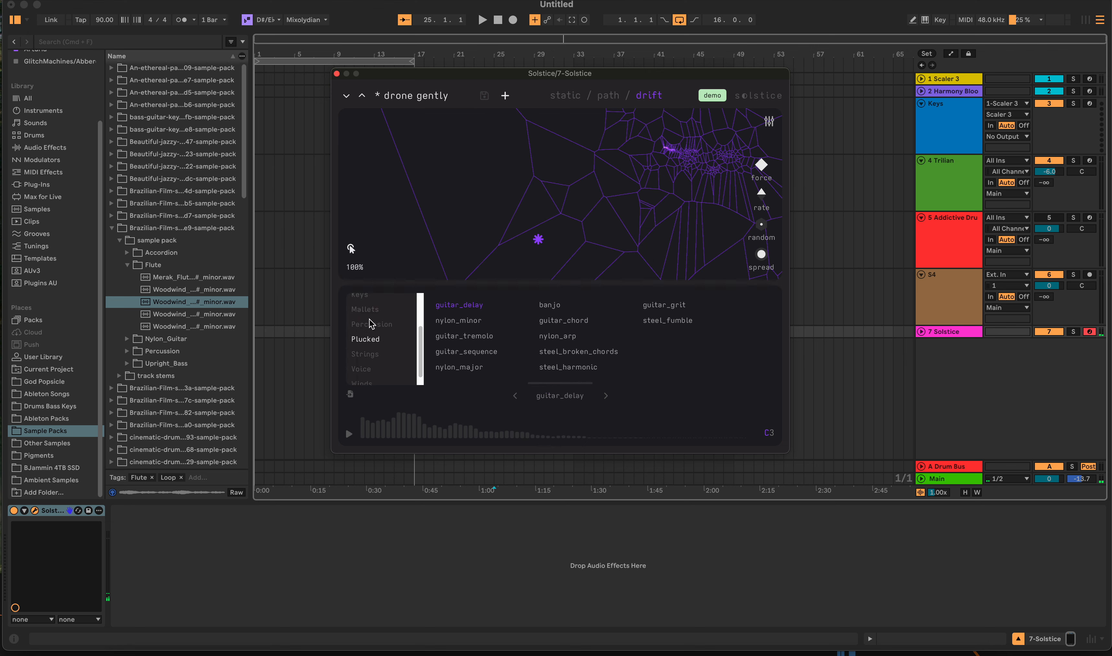
pyautogui.scroll(3, 382, 358)
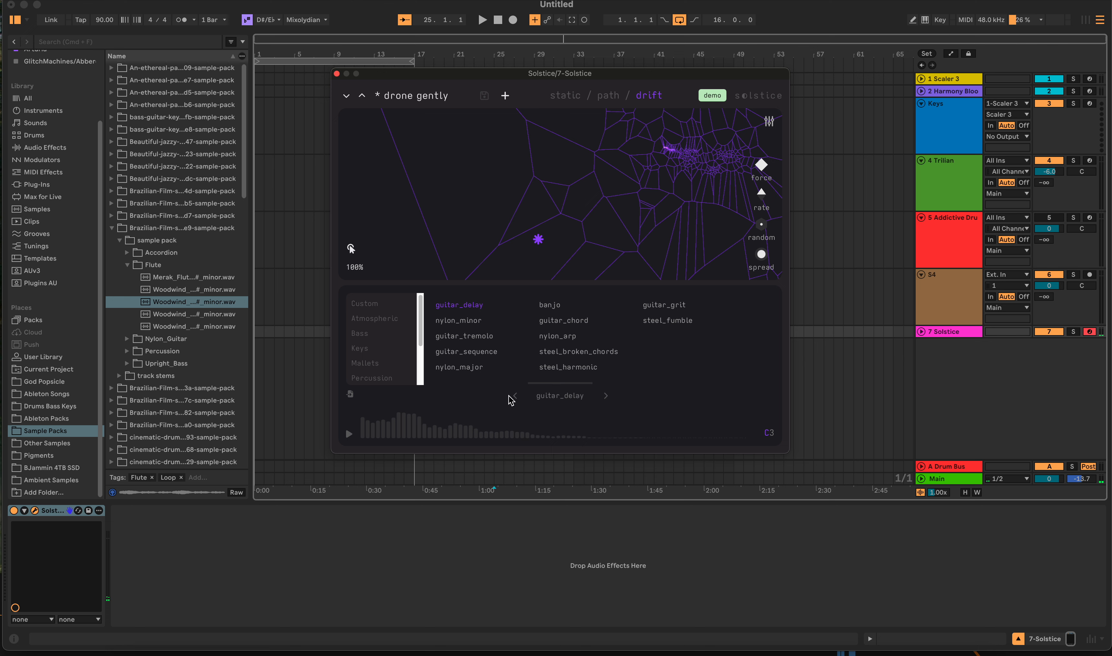
pyautogui.click(569, 341)
# - Place the drift playhead at several map spots, ending beside the dense cluster, and compare the nylon_arp sound in path and static modes
pyautogui.click(450, 234)
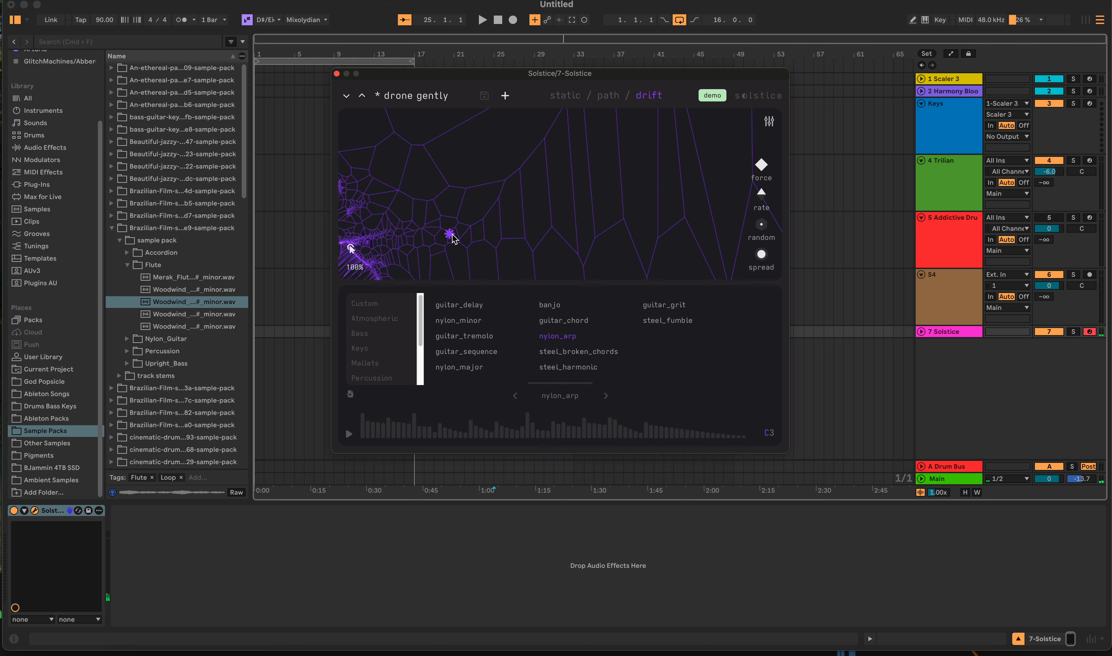
pyautogui.click(585, 196)
pyautogui.click(401, 198)
pyautogui.click(349, 436)
pyautogui.click(607, 97)
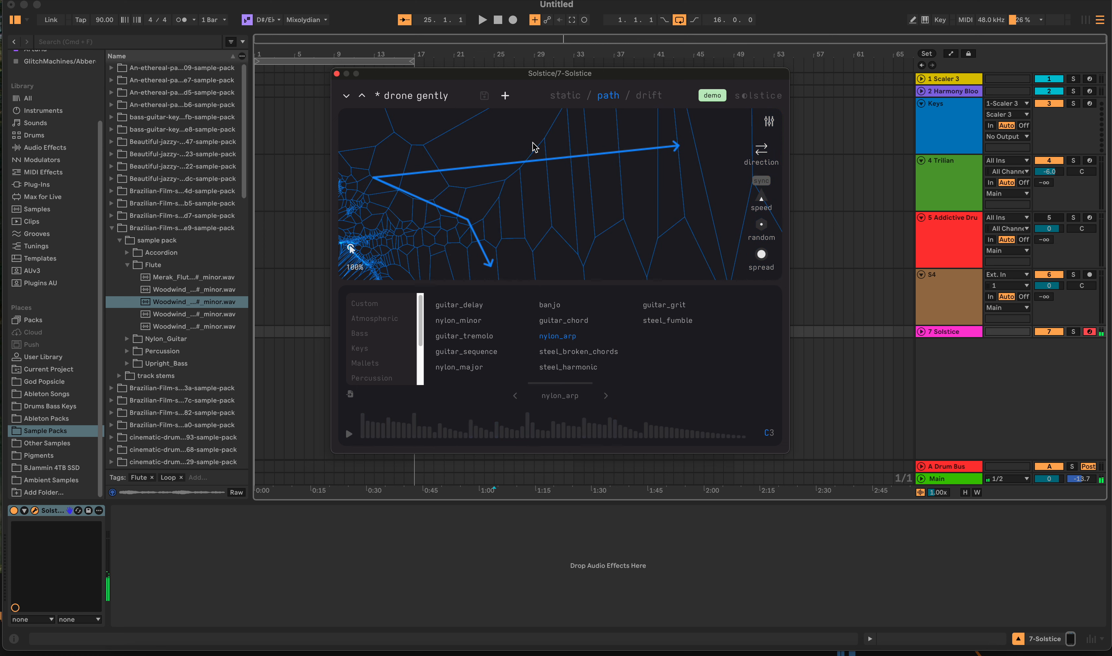
pyautogui.click(562, 96)
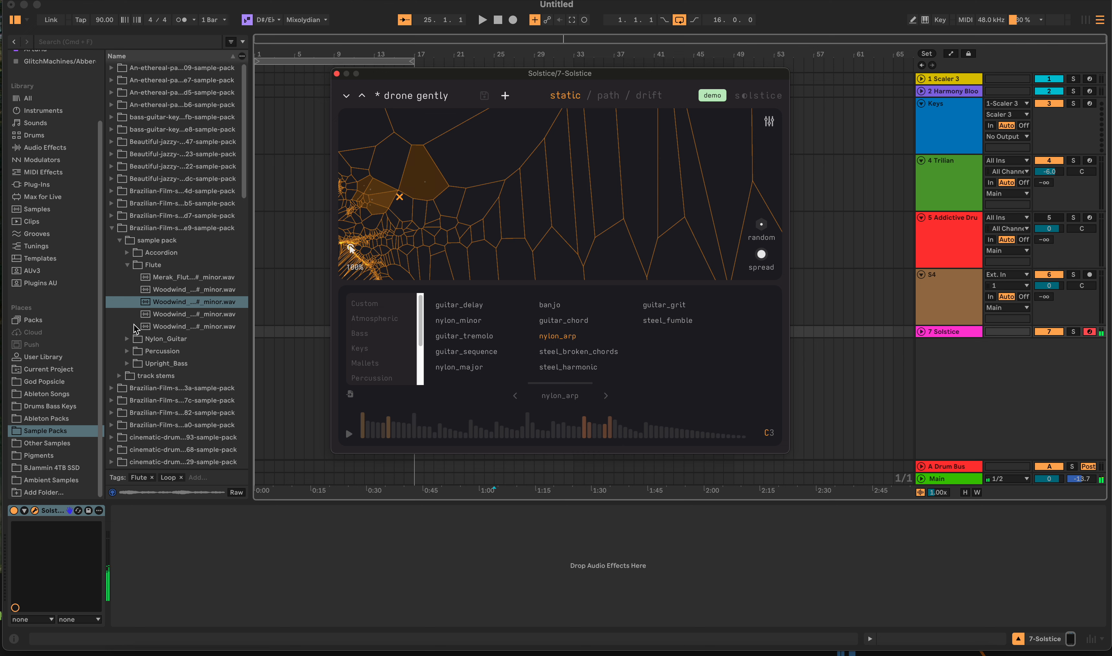
# - Import the last woodwind sample from the Flute folder into Solstice, and replace it with the factory sample nylon_major
pyautogui.moveTo(149, 328); pyautogui.dragTo(460, 226)
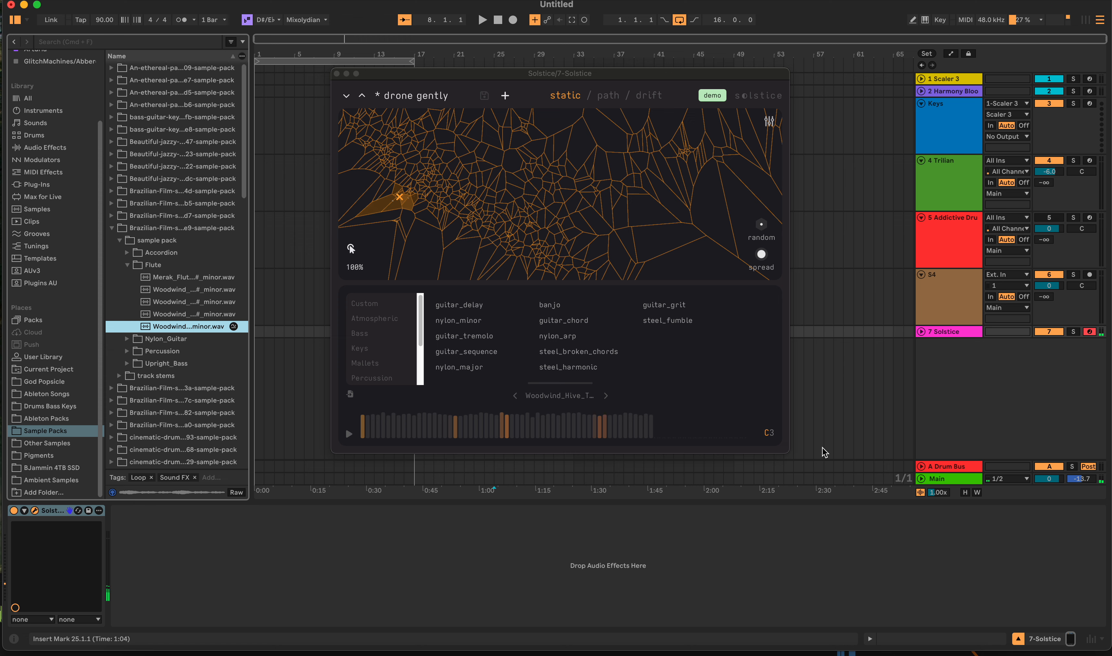
pyautogui.click(466, 368)
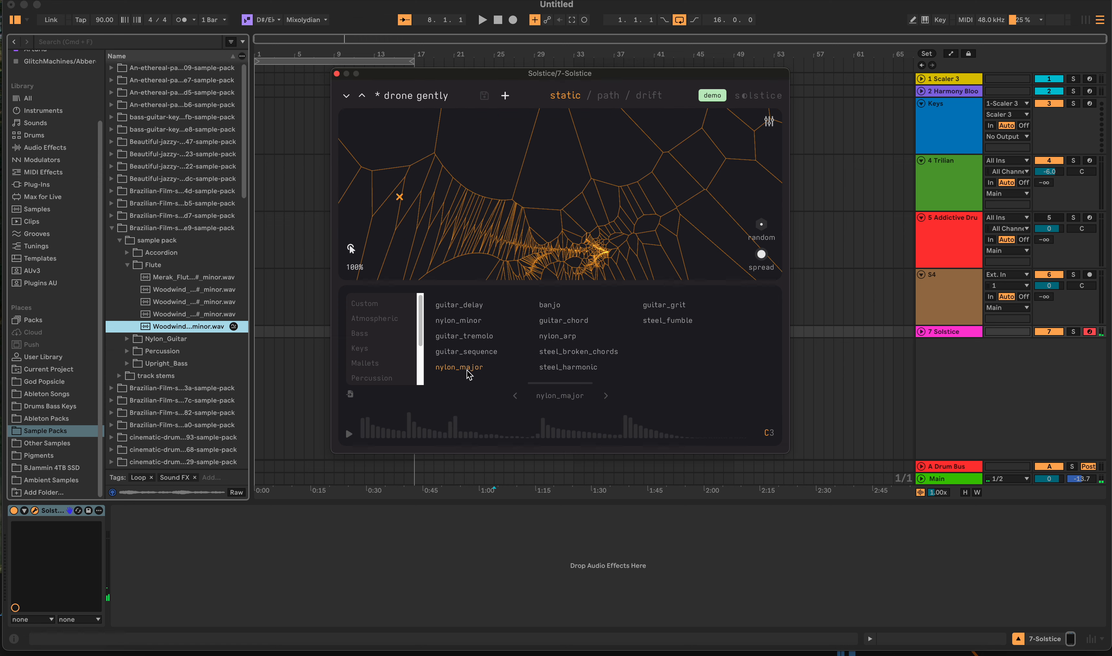